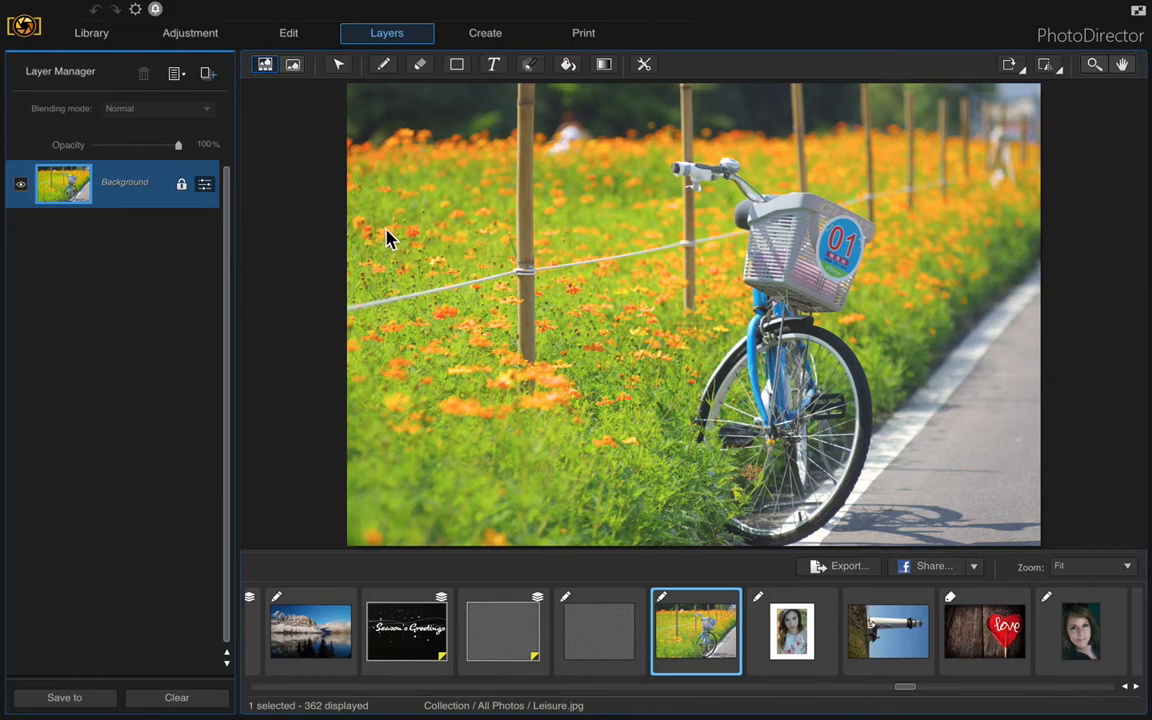
# Crop the bicycle photo to a custom aspect ratio of width 10 and height 8, shifting the crop area slightly toward the road
pyautogui.click(294, 66)
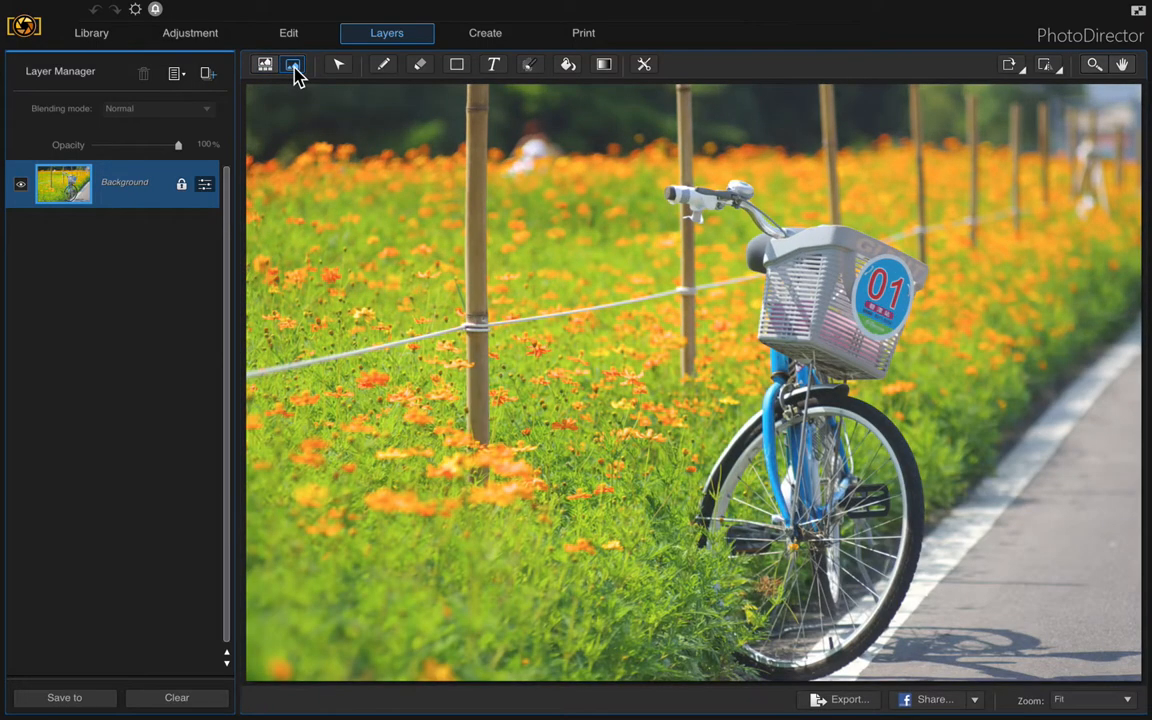
pyautogui.click(199, 38)
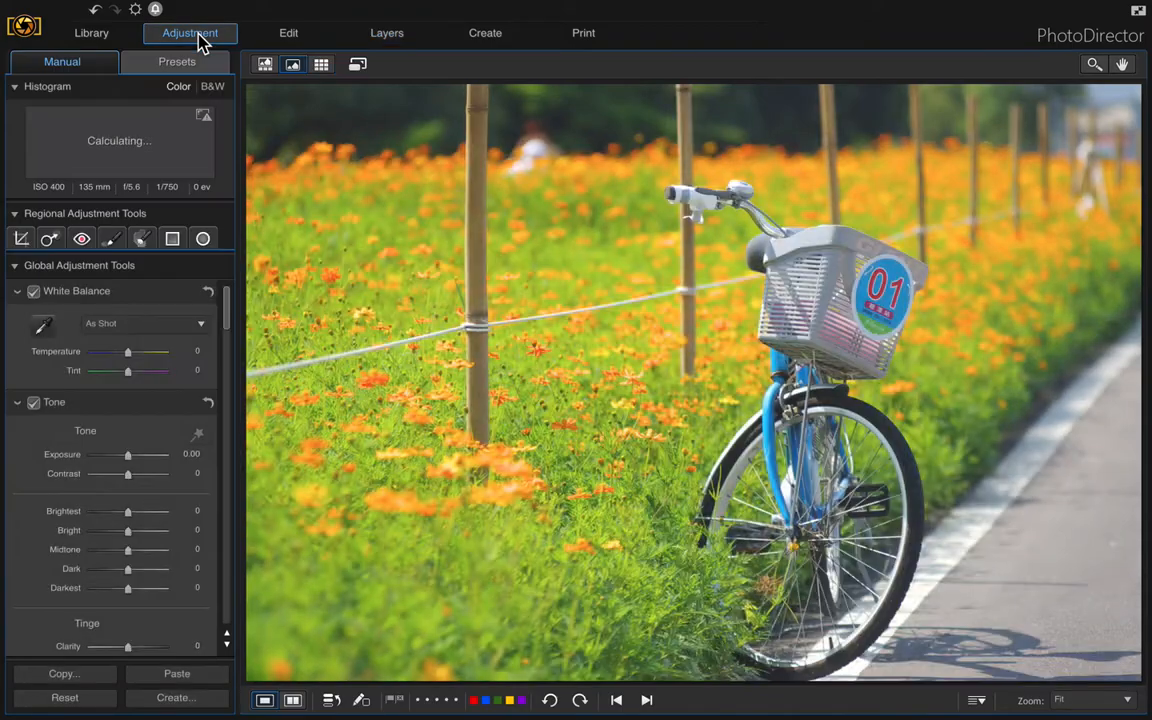
pyautogui.click(20, 243)
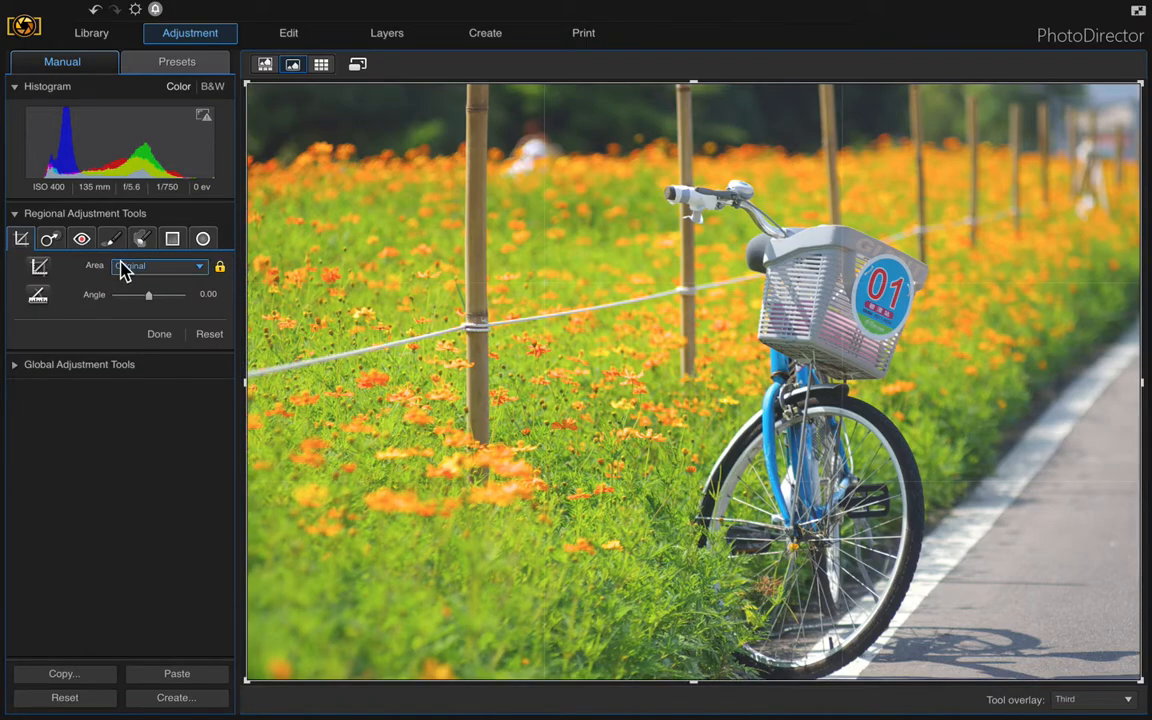
pyautogui.click(204, 272)
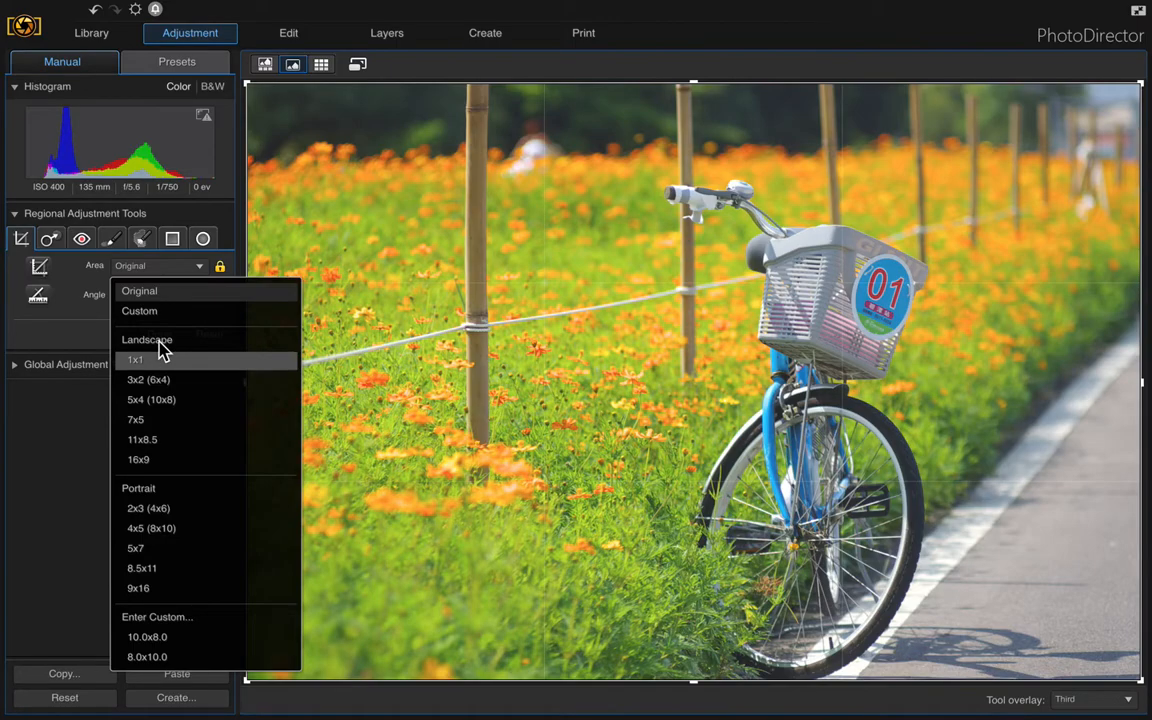
pyautogui.click(160, 627)
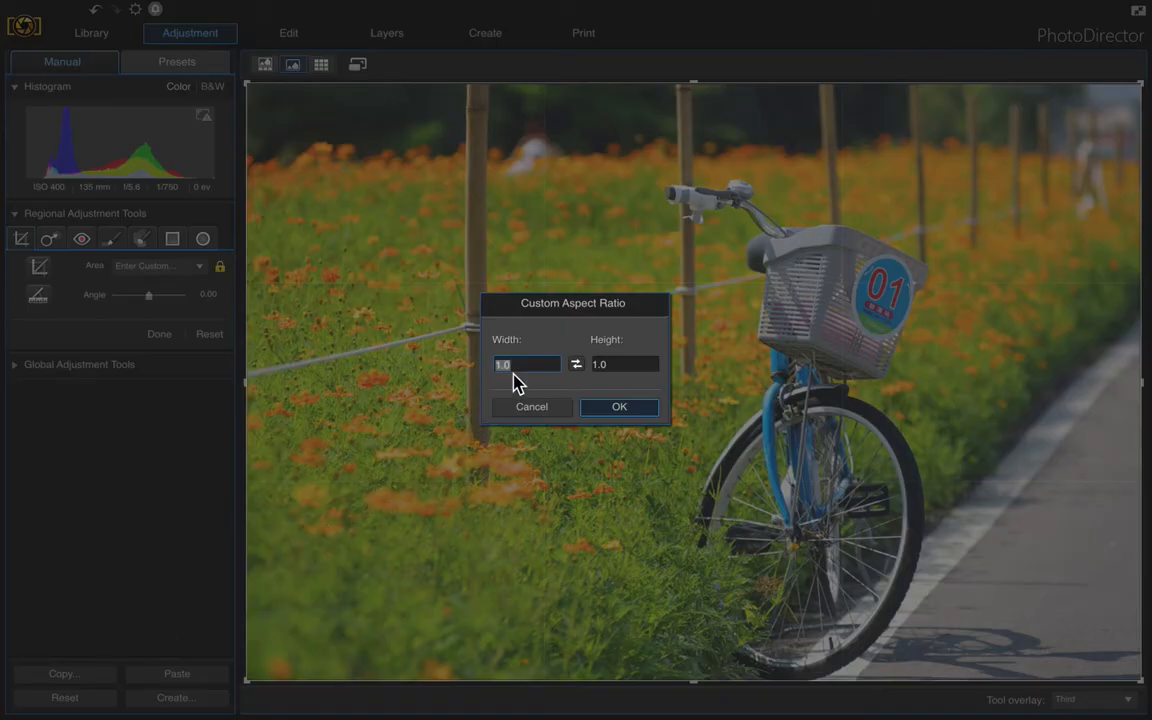
pyautogui.write('10')
pyautogui.click(626, 365)
pyautogui.write('8')
pyautogui.click(619, 407)
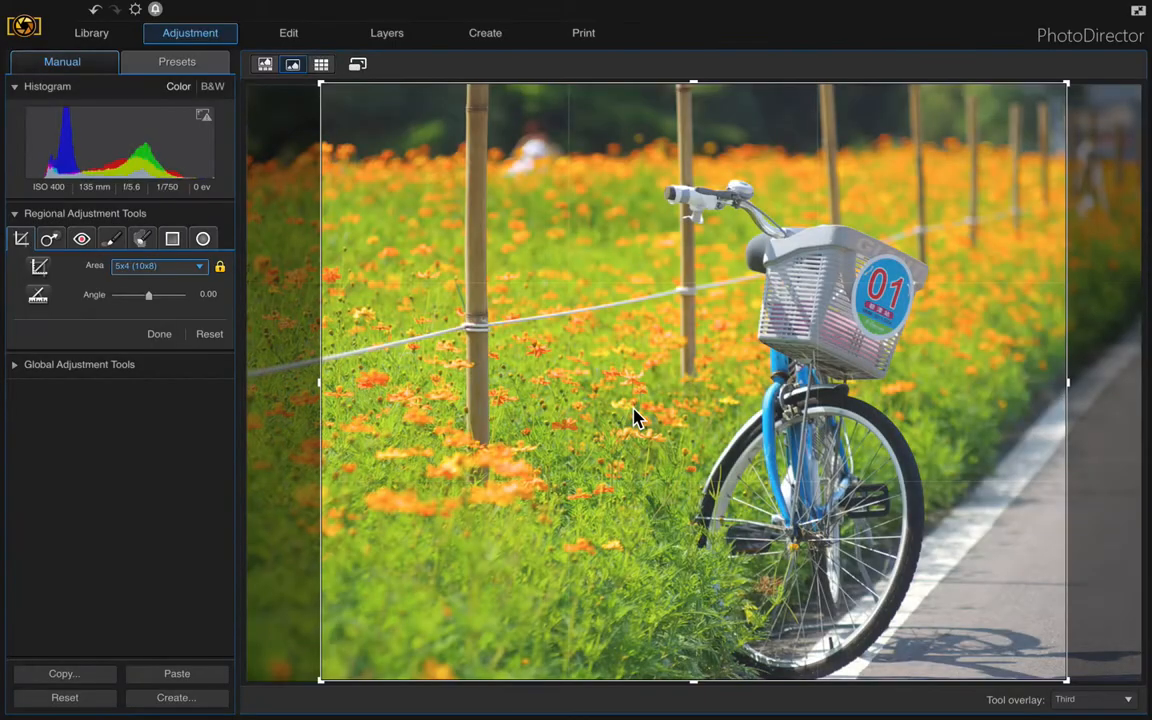
pyautogui.moveTo(417, 250); pyautogui.dragTo(481, 267)
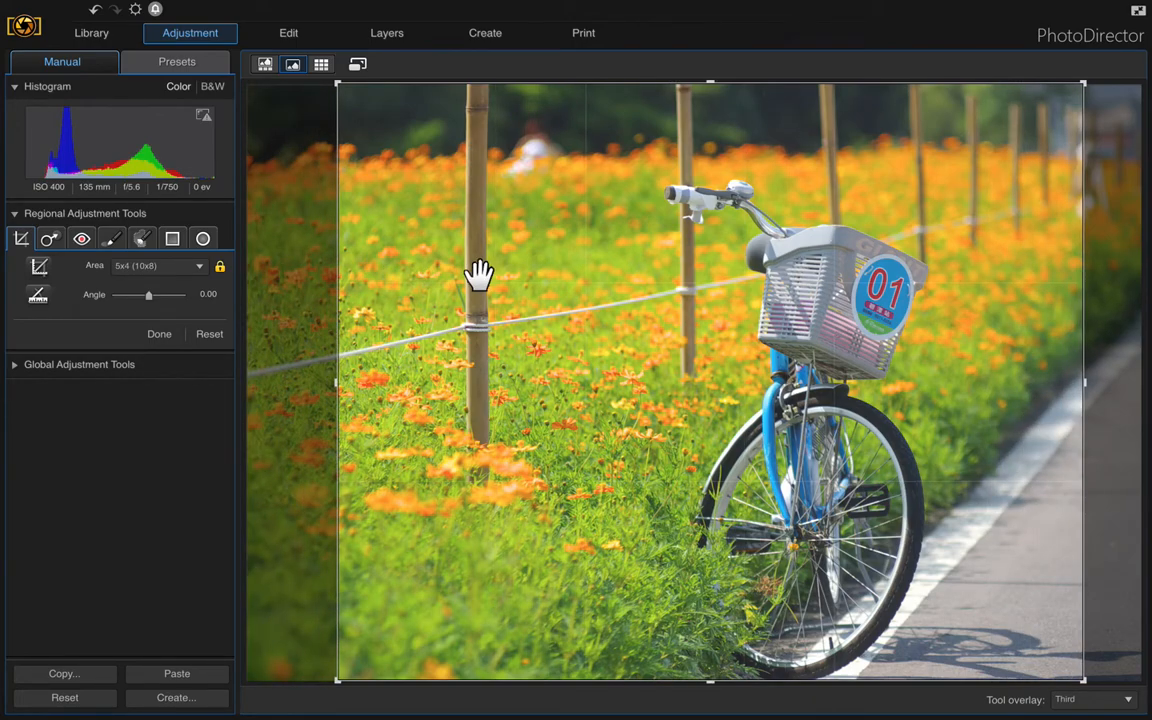
pyautogui.click(159, 335)
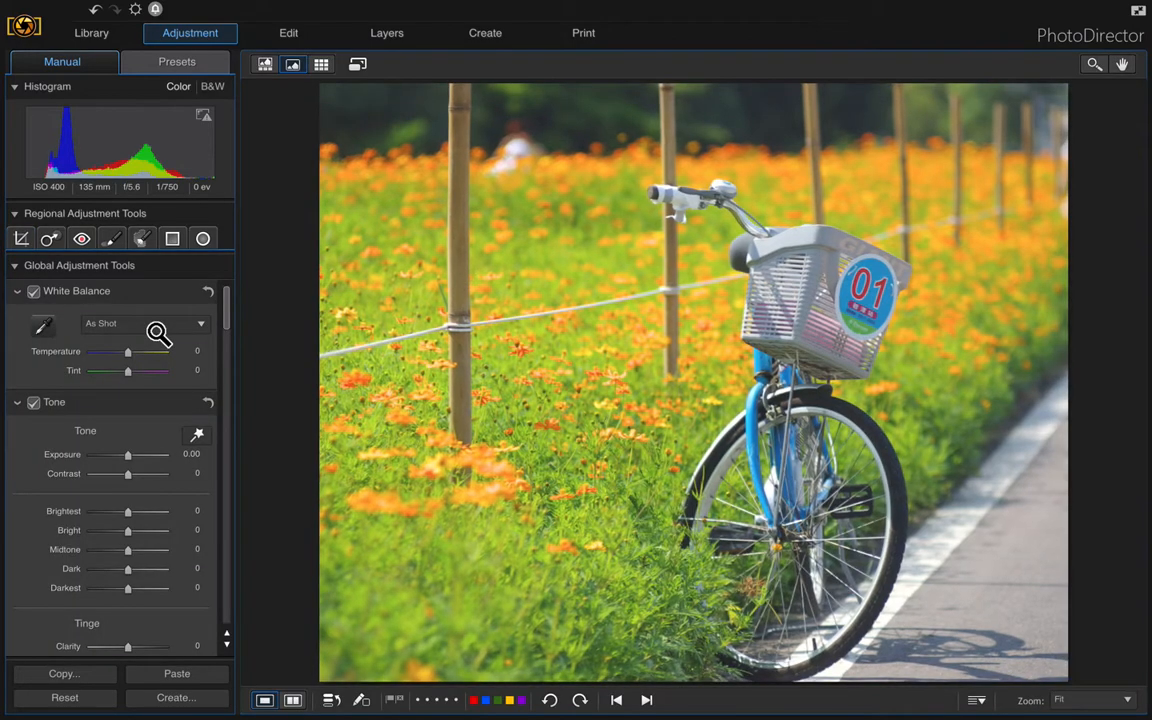
# Add the woman's portrait JPG from the Documents folder as a new photo layer above the Background layer
pyautogui.click(403, 36)
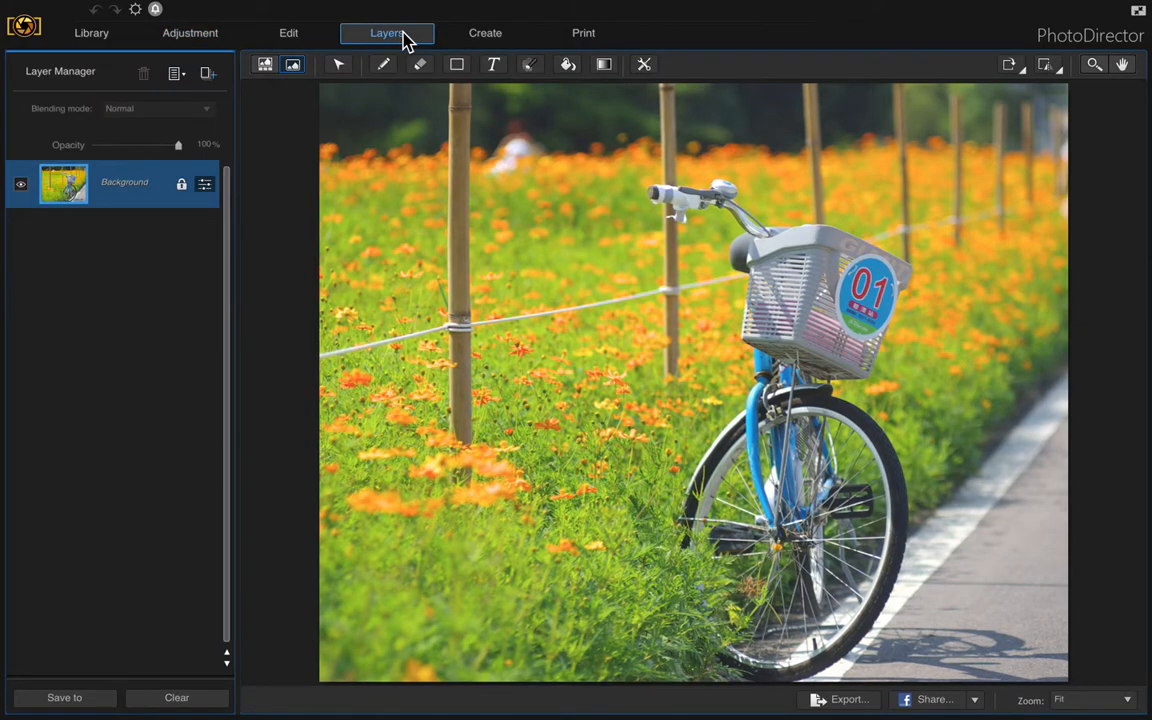
pyautogui.click(209, 74)
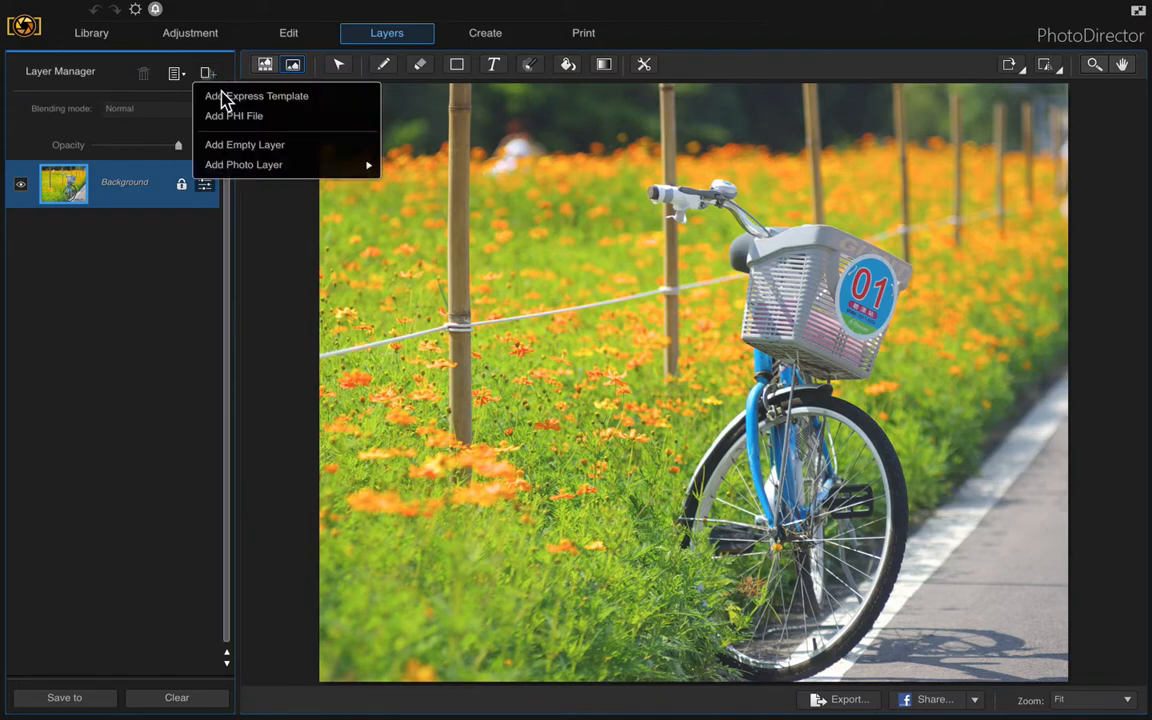
pyautogui.moveTo(262, 172)
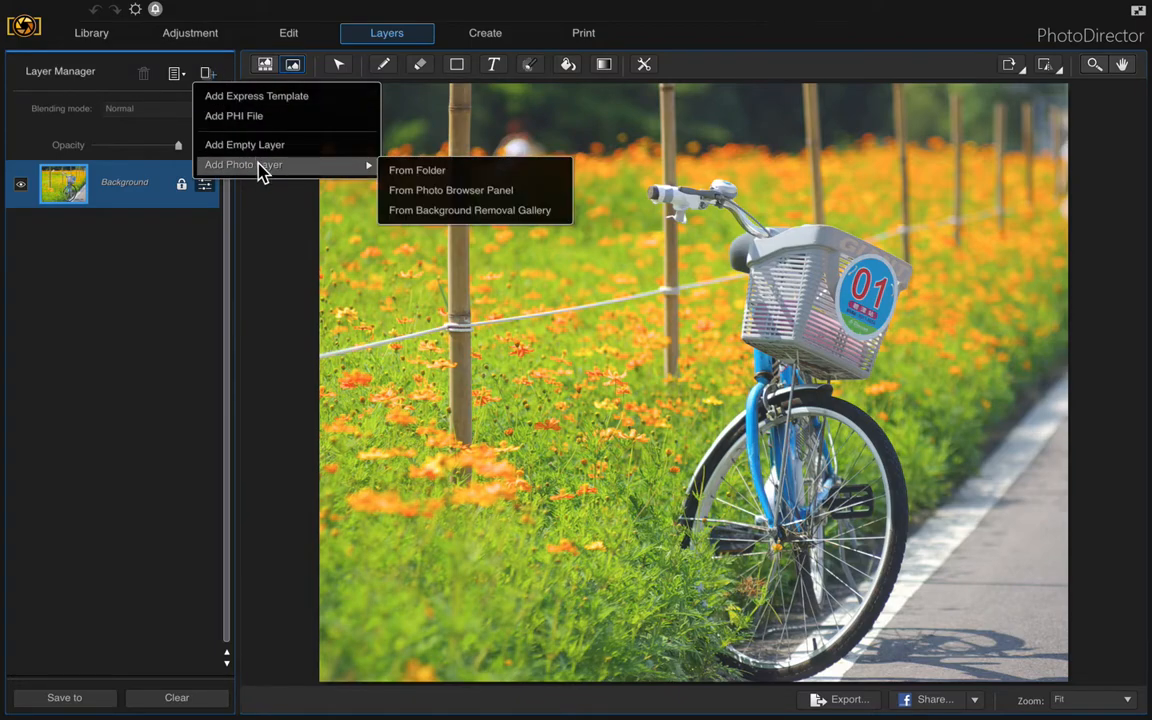
pyautogui.click(472, 180)
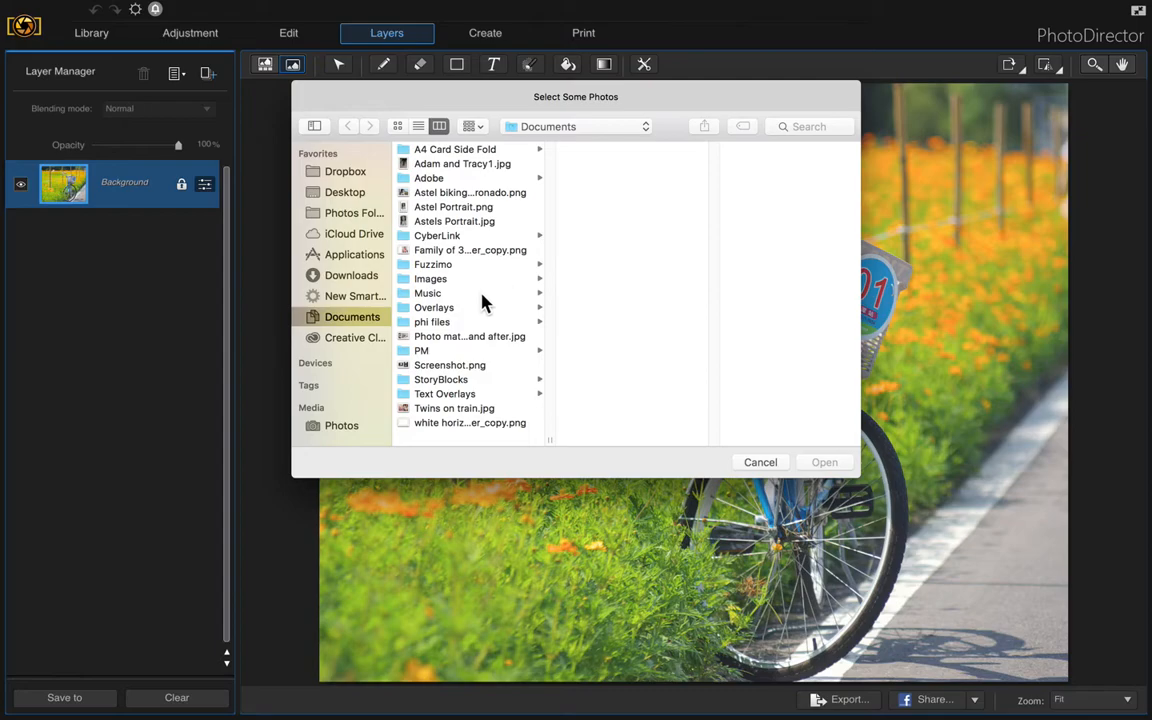
pyautogui.click(456, 224)
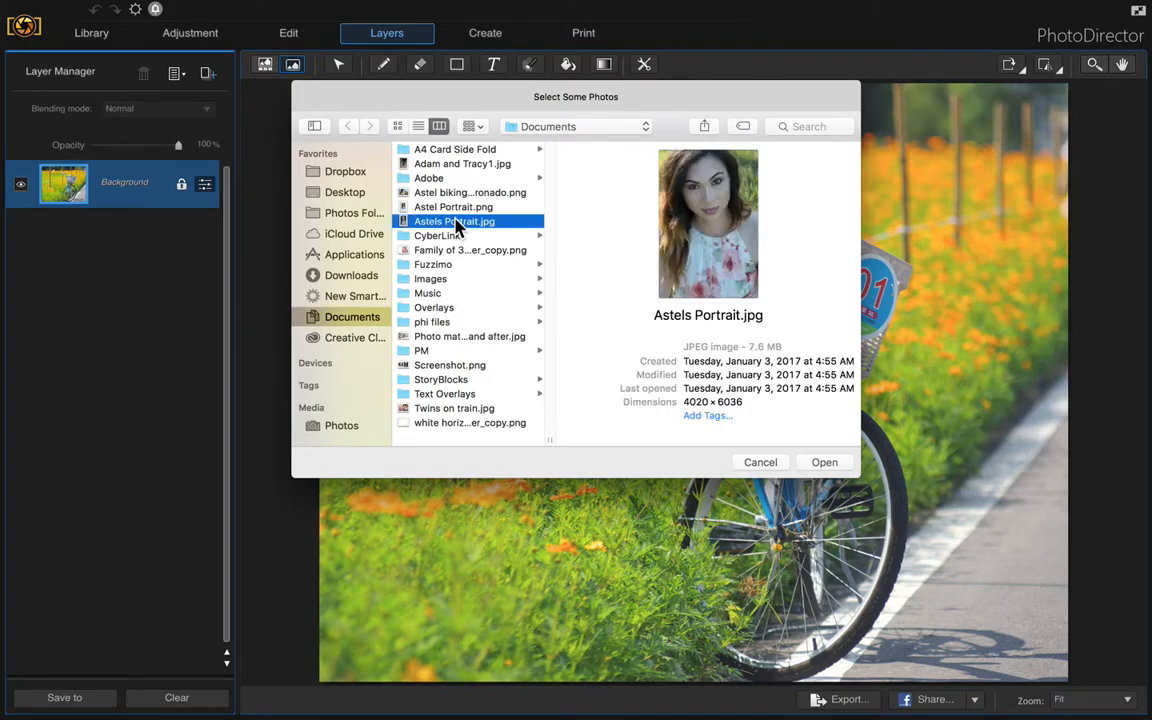
pyautogui.doubleClick(456, 222)
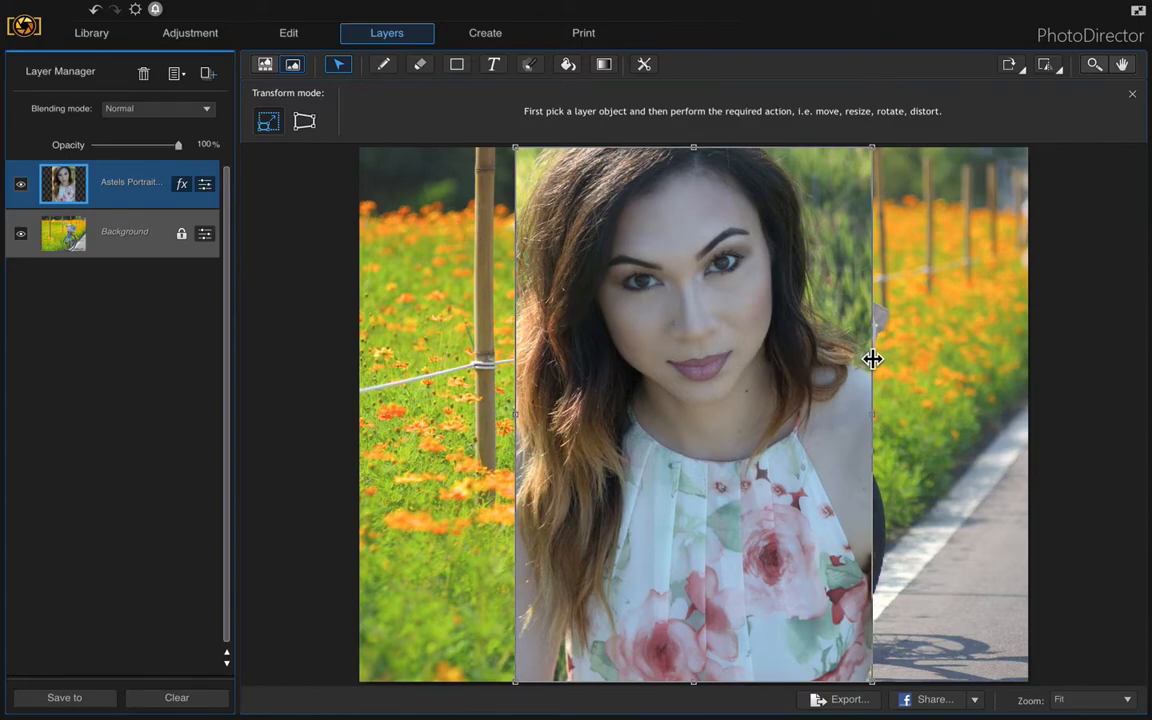
pyautogui.click(463, 316)
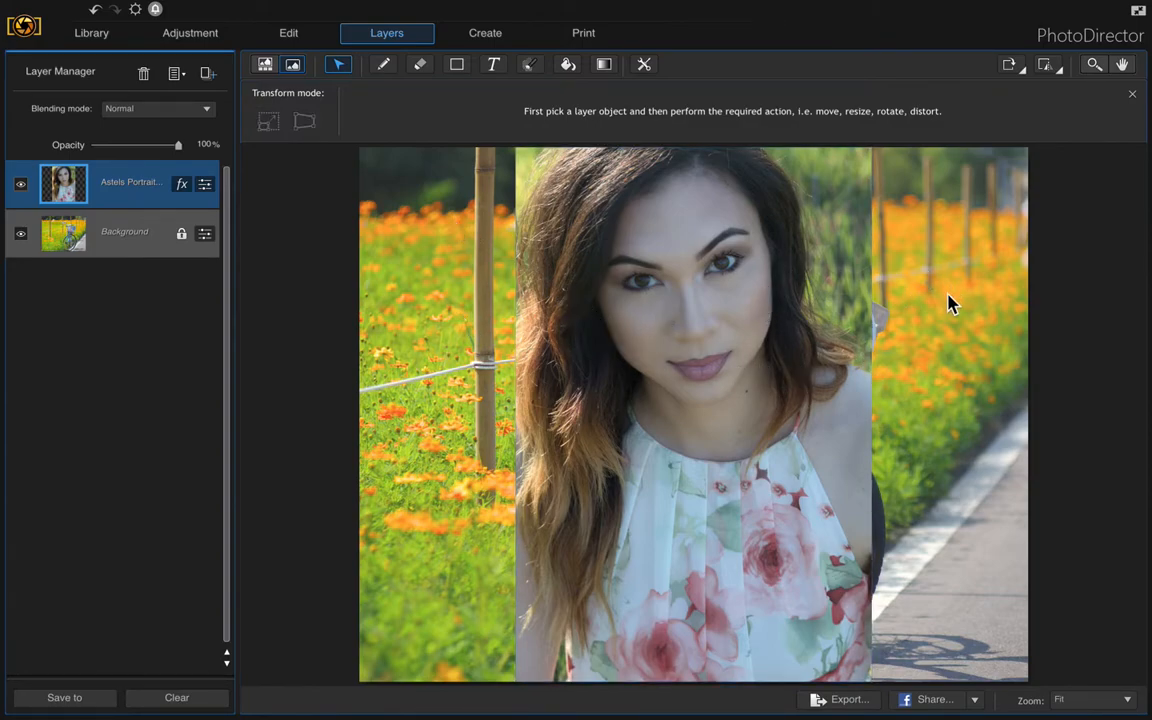
# Select the entire Background layer, delete its bicycle image and clear the selection
pyautogui.click(118, 240)
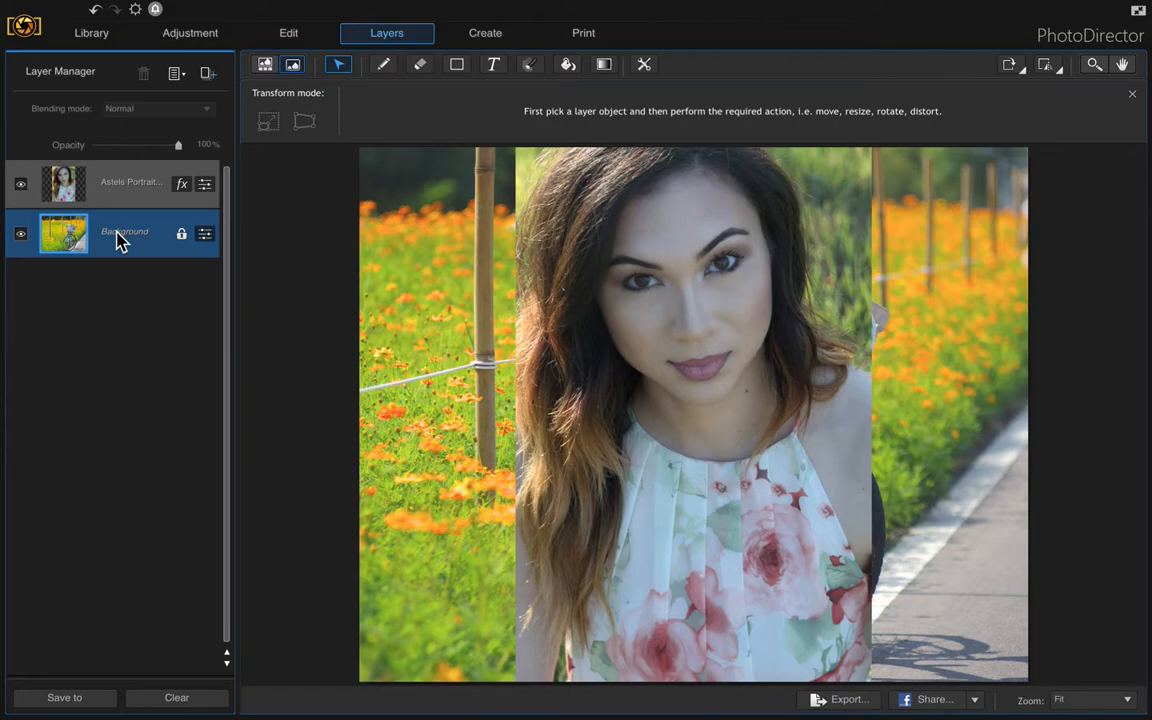
pyautogui.click(530, 66)
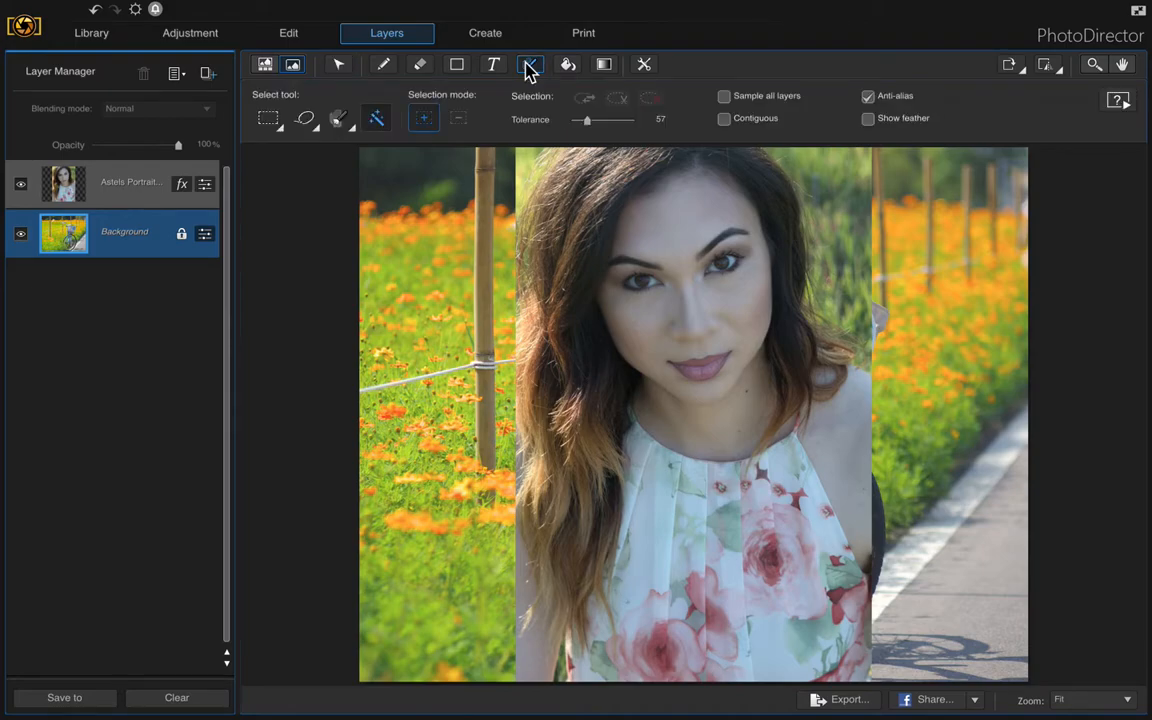
pyautogui.hotkey('ctrl', 'a')
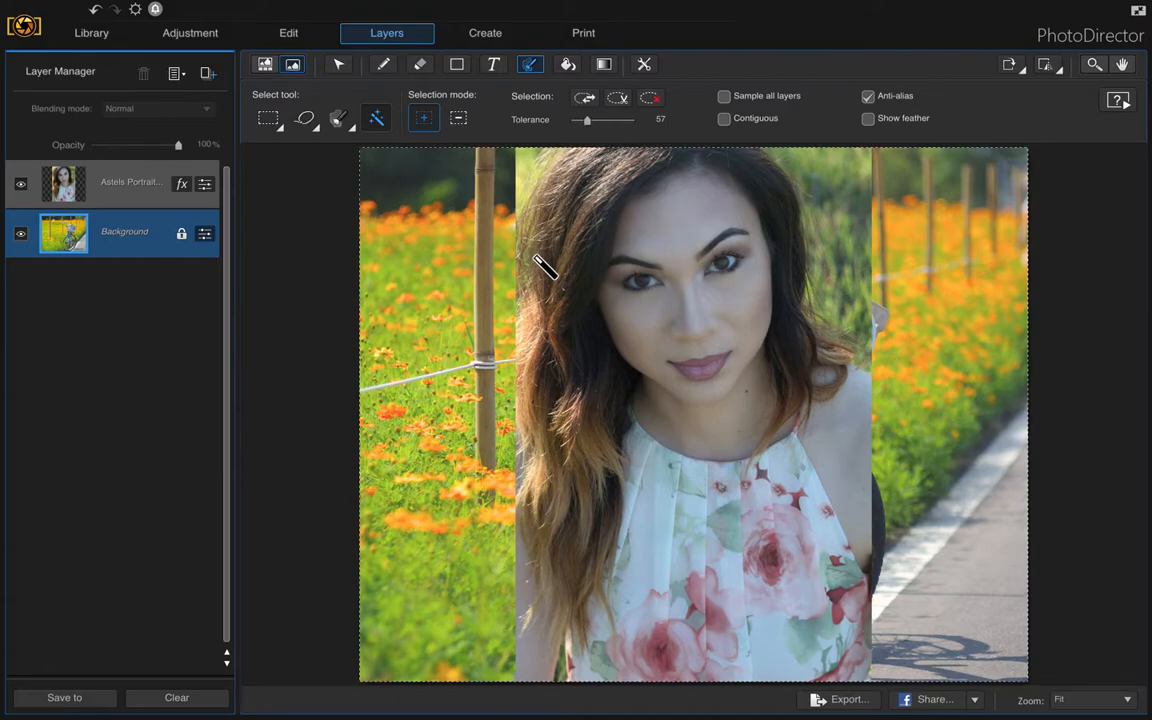
pyautogui.click(619, 99)
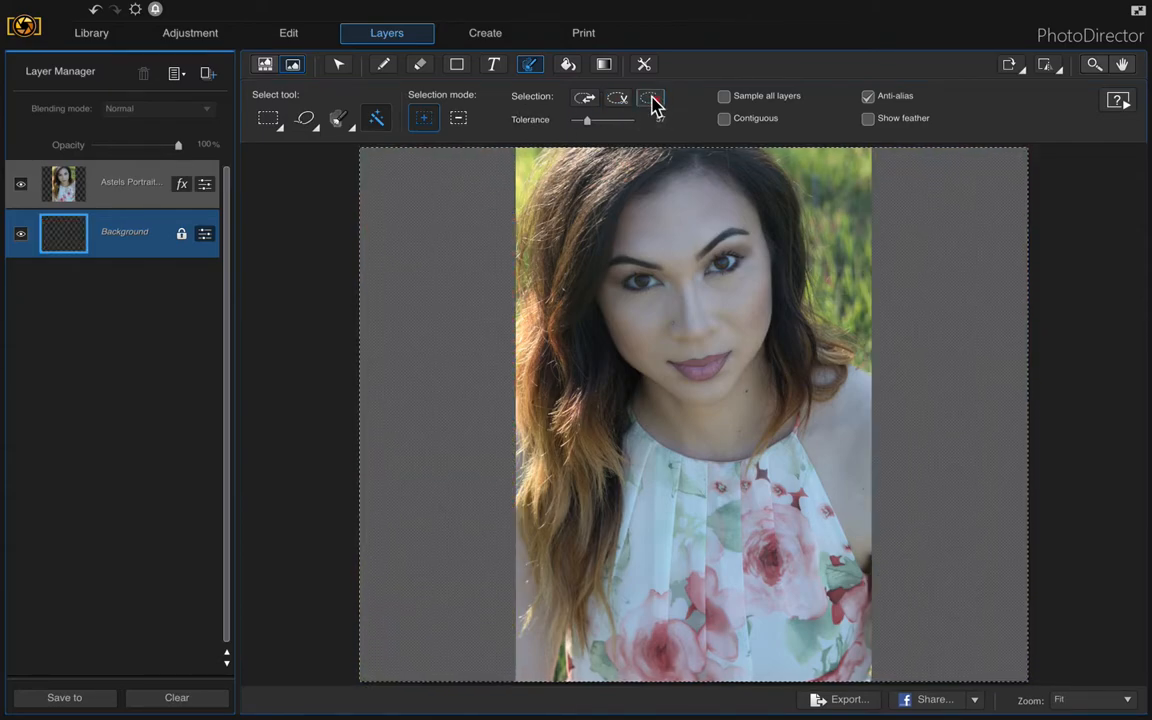
pyautogui.click(651, 99)
# Fill the empty Background layer with white while the portrait layer is hidden, and show the portrait layer again
pyautogui.click(21, 185)
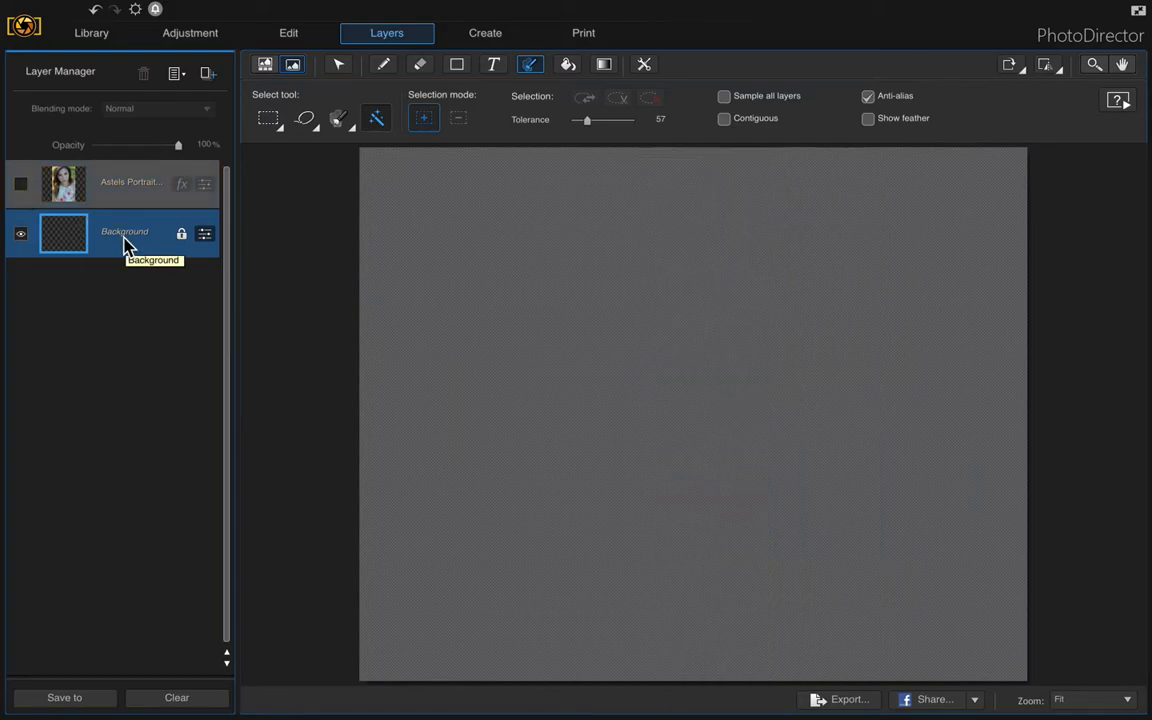
pyautogui.click(567, 66)
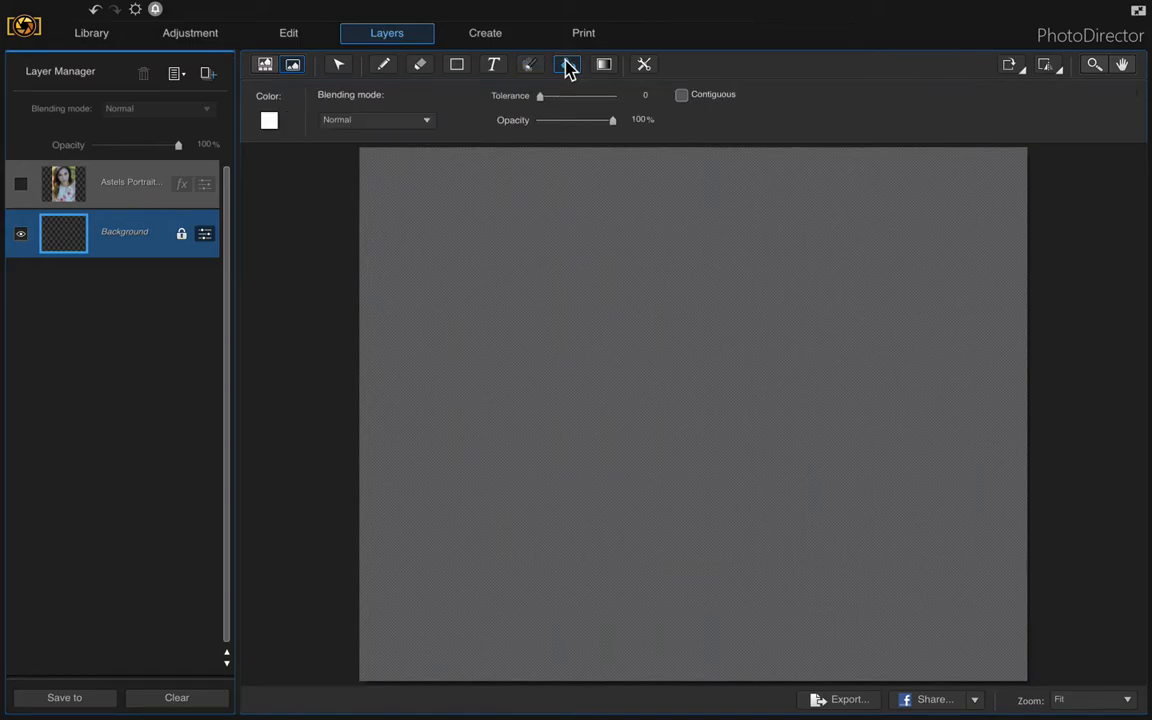
pyautogui.click(269, 123)
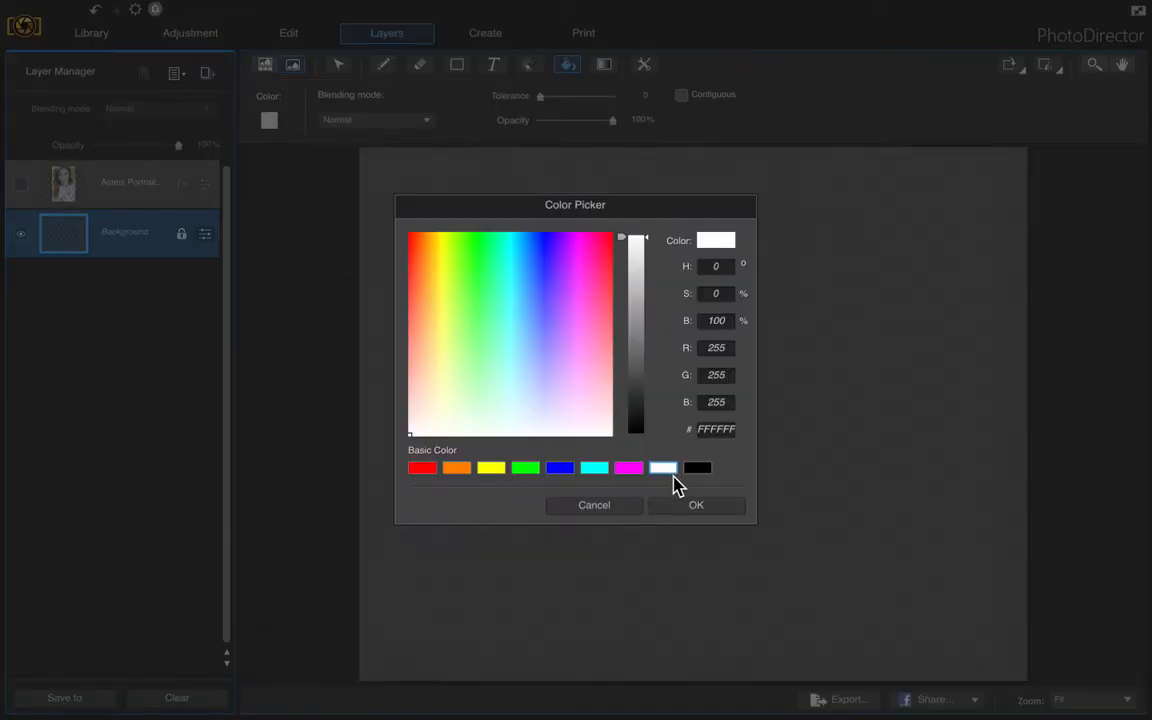
pyautogui.click(694, 506)
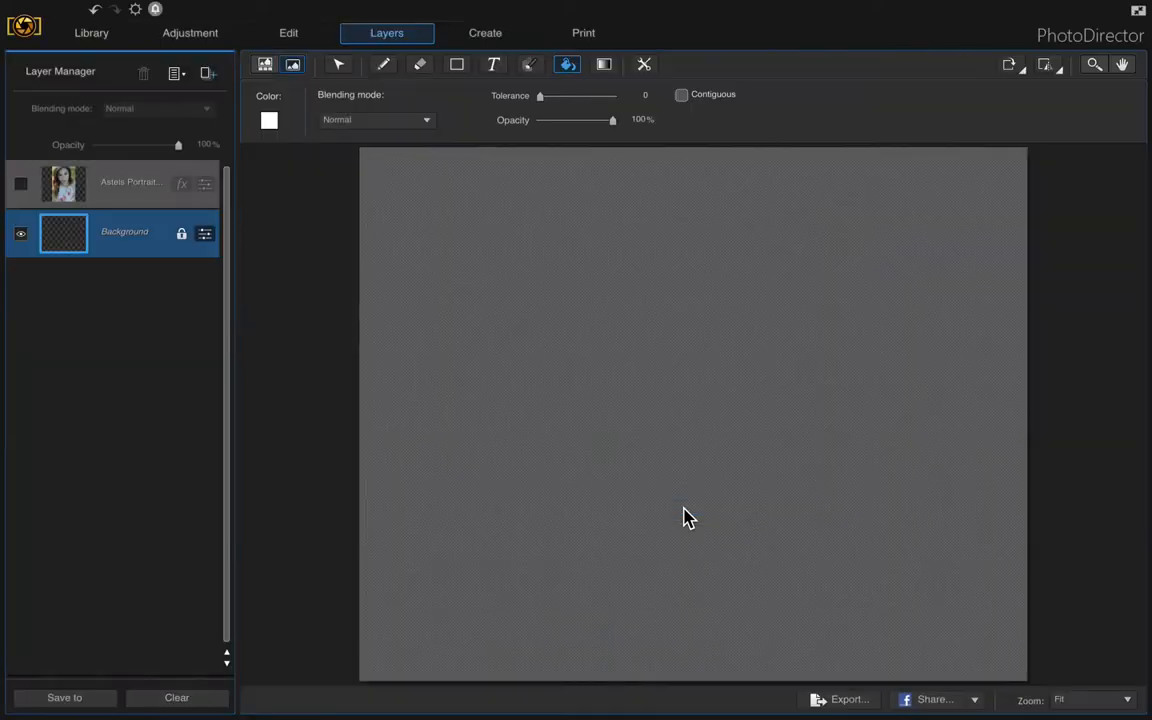
pyautogui.click(518, 288)
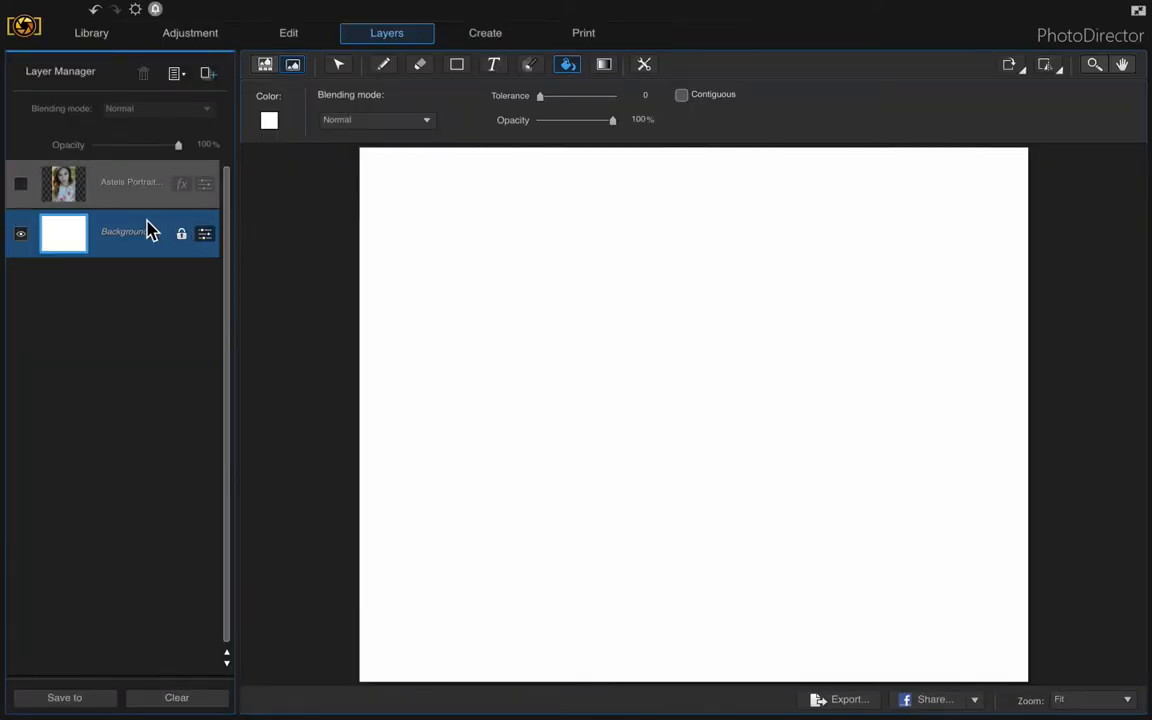
pyautogui.click(21, 187)
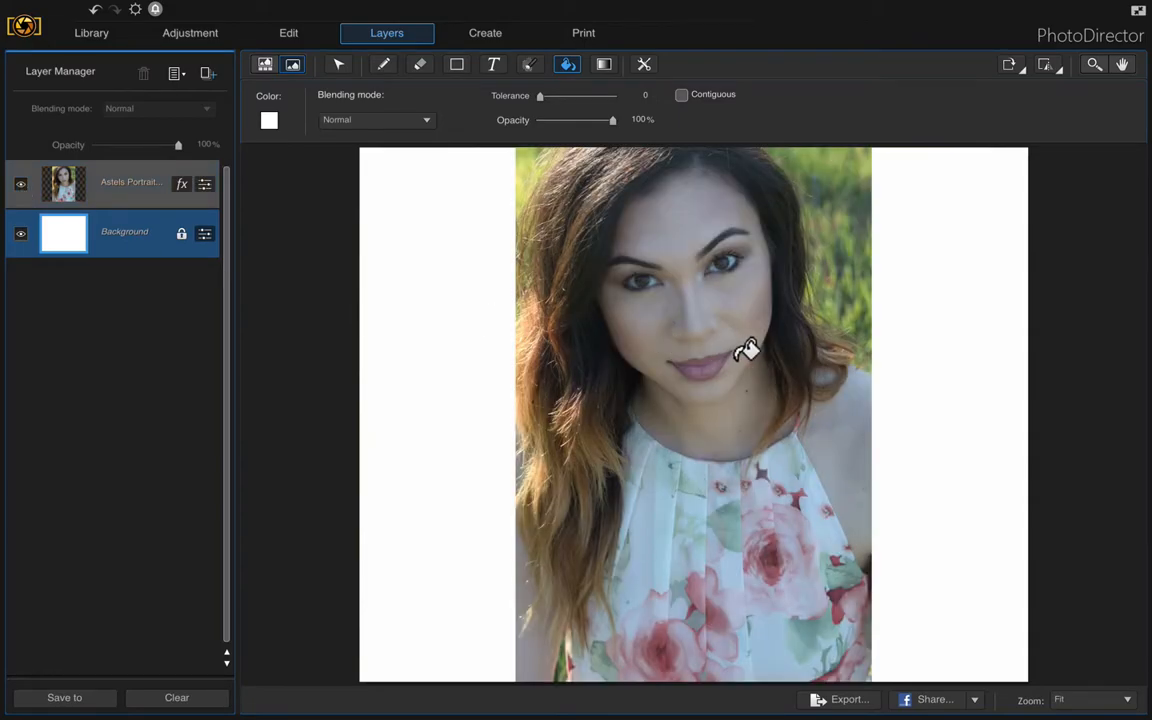
# Rotate only the portrait layer right 90 degrees and the whole image left 90 degrees to make a portrait-format page
pyautogui.click(132, 192)
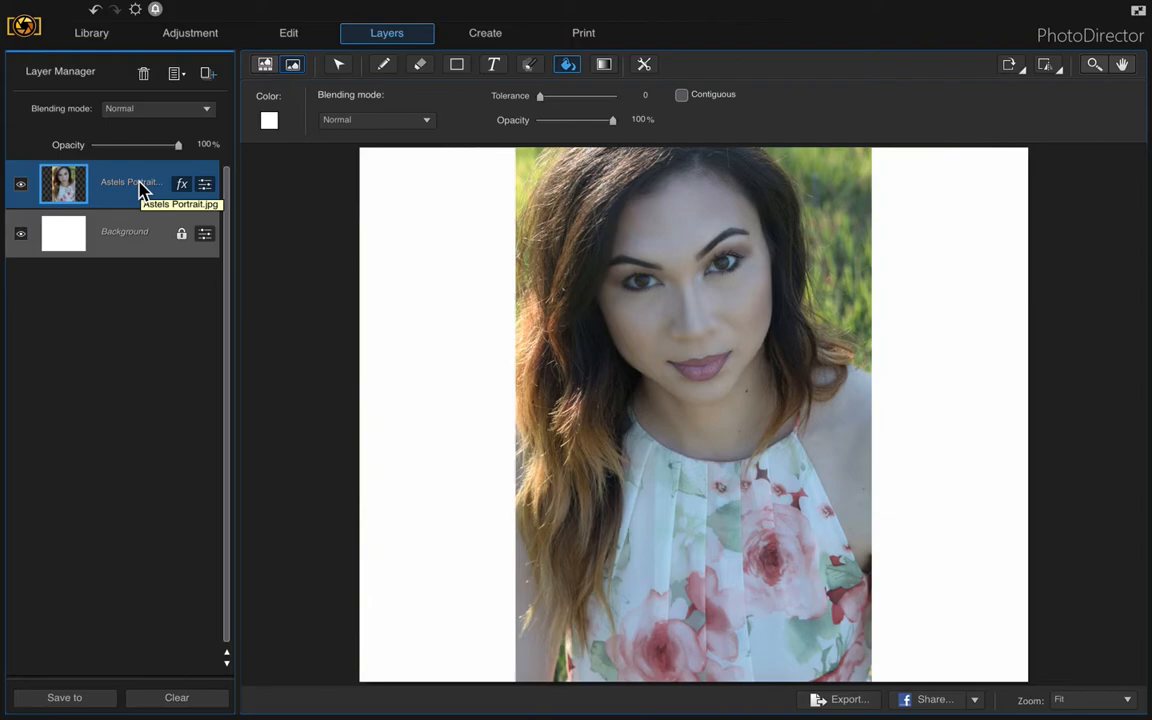
pyautogui.click(1023, 70)
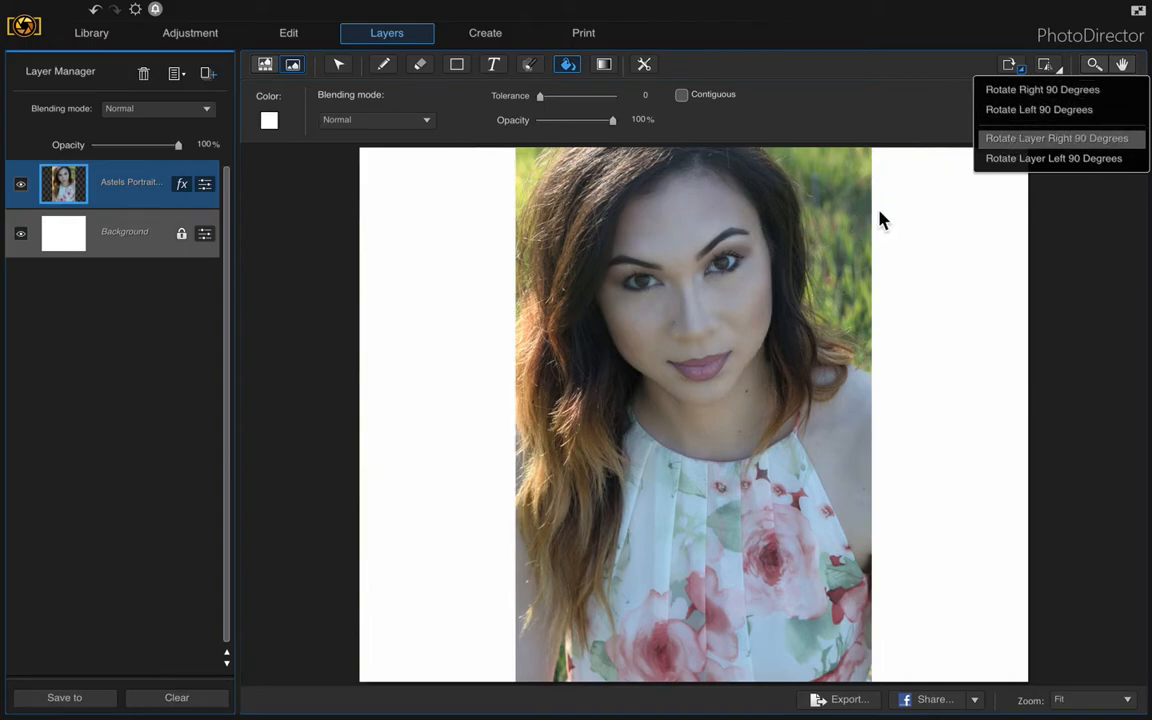
pyautogui.click(1017, 147)
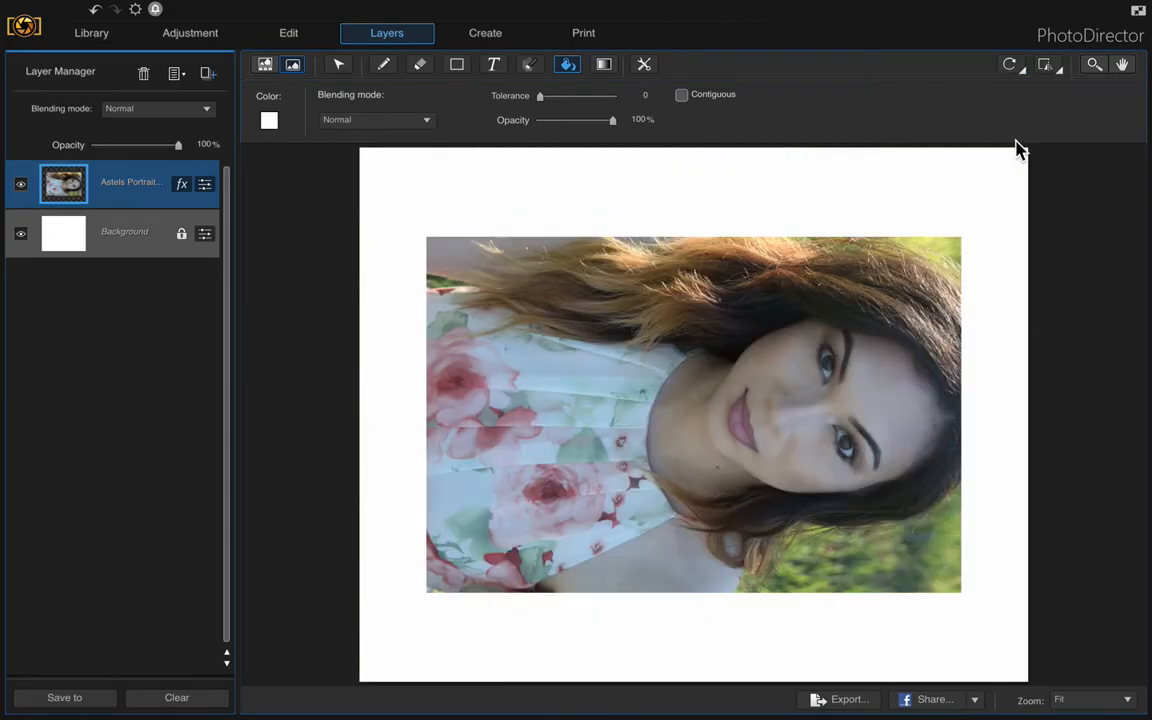
pyautogui.click(1022, 71)
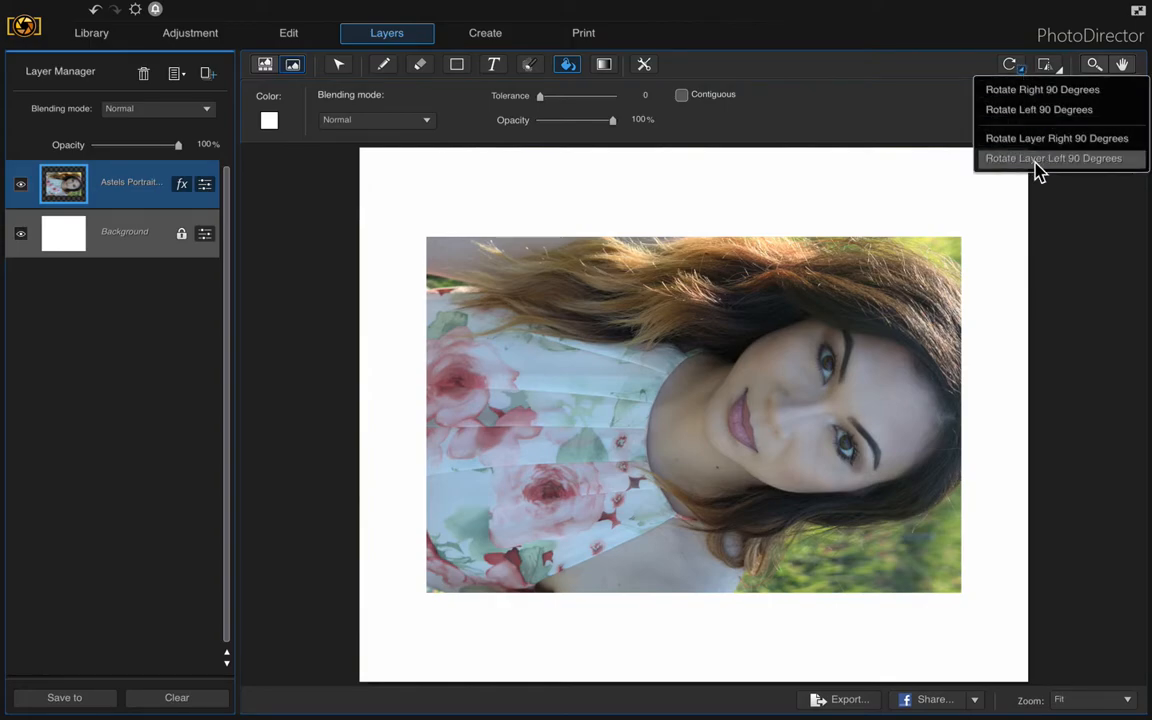
pyautogui.click(1033, 110)
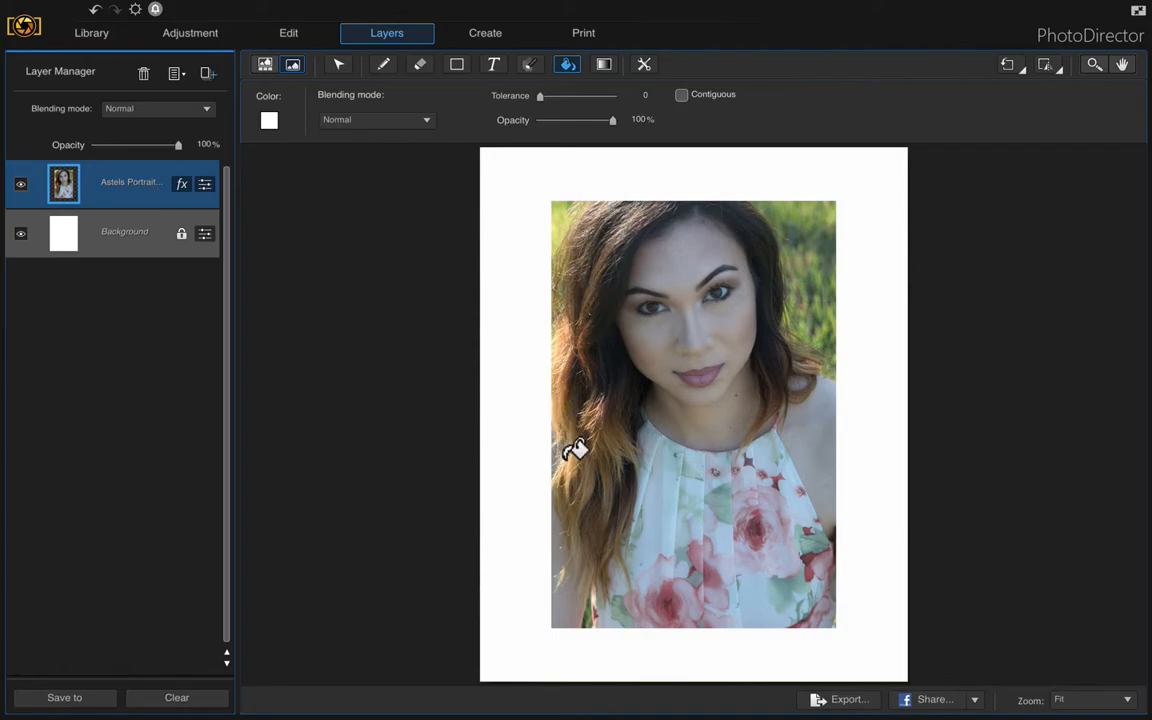
# Add a black border around the portrait layer in its shadow and border options
pyautogui.click(183, 187)
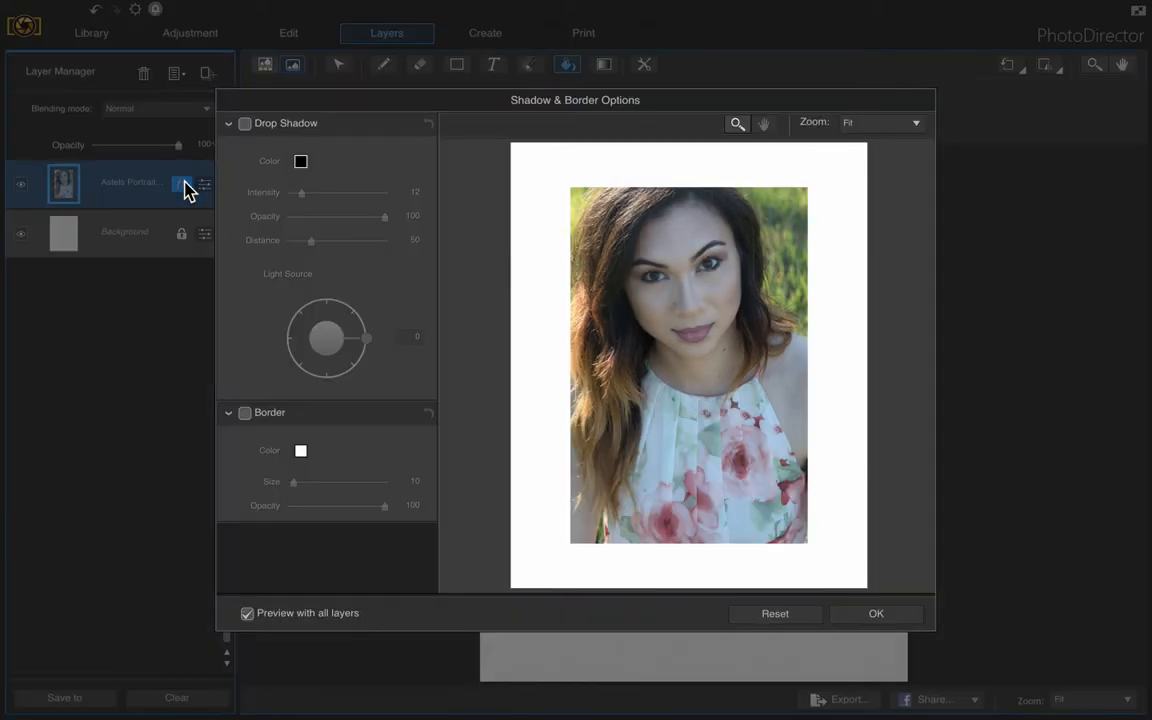
pyautogui.click(245, 413)
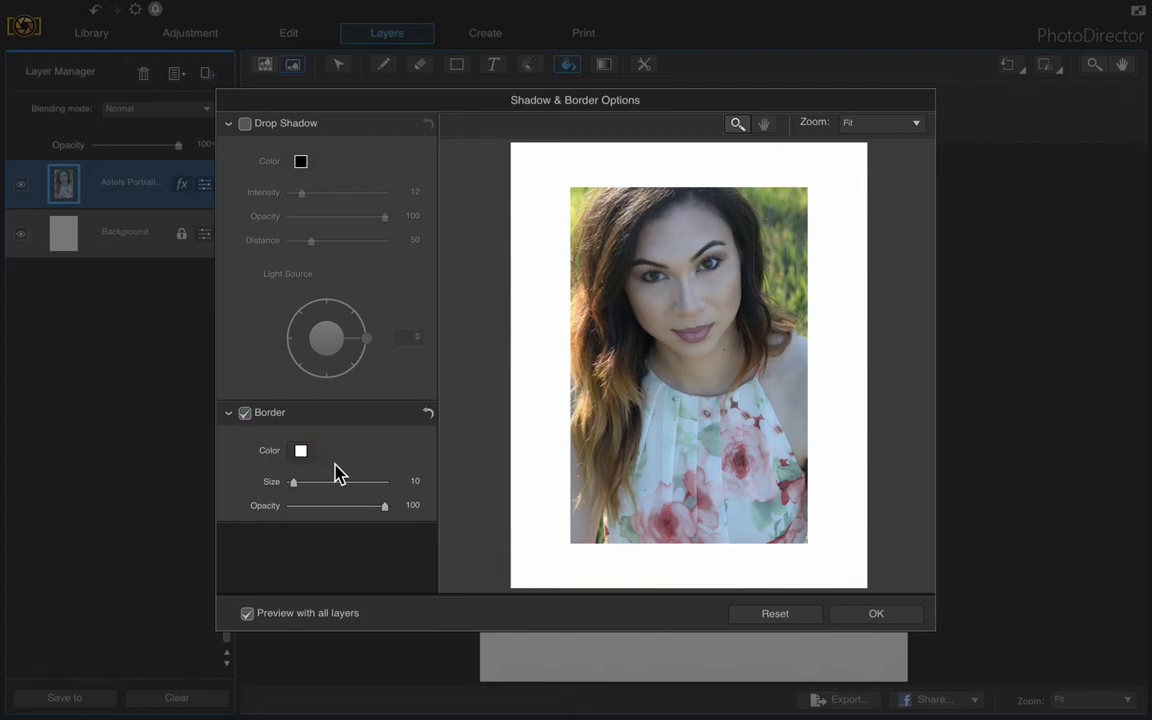
pyautogui.click(301, 451)
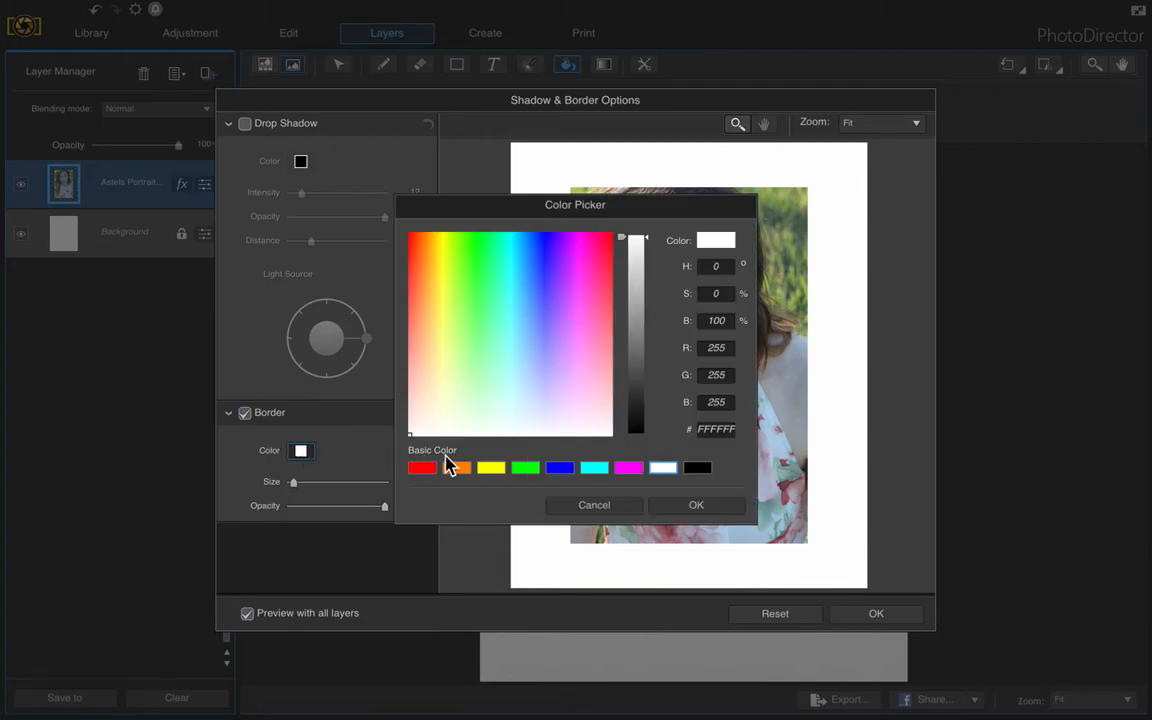
pyautogui.click(698, 469)
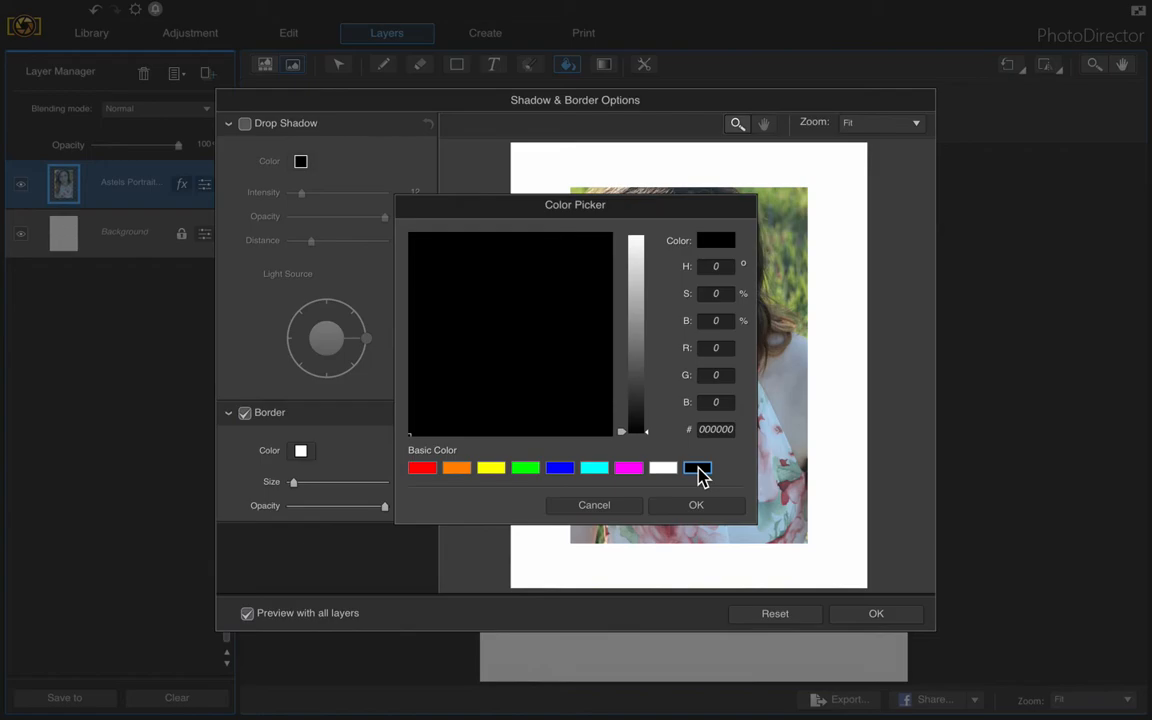
pyautogui.click(697, 507)
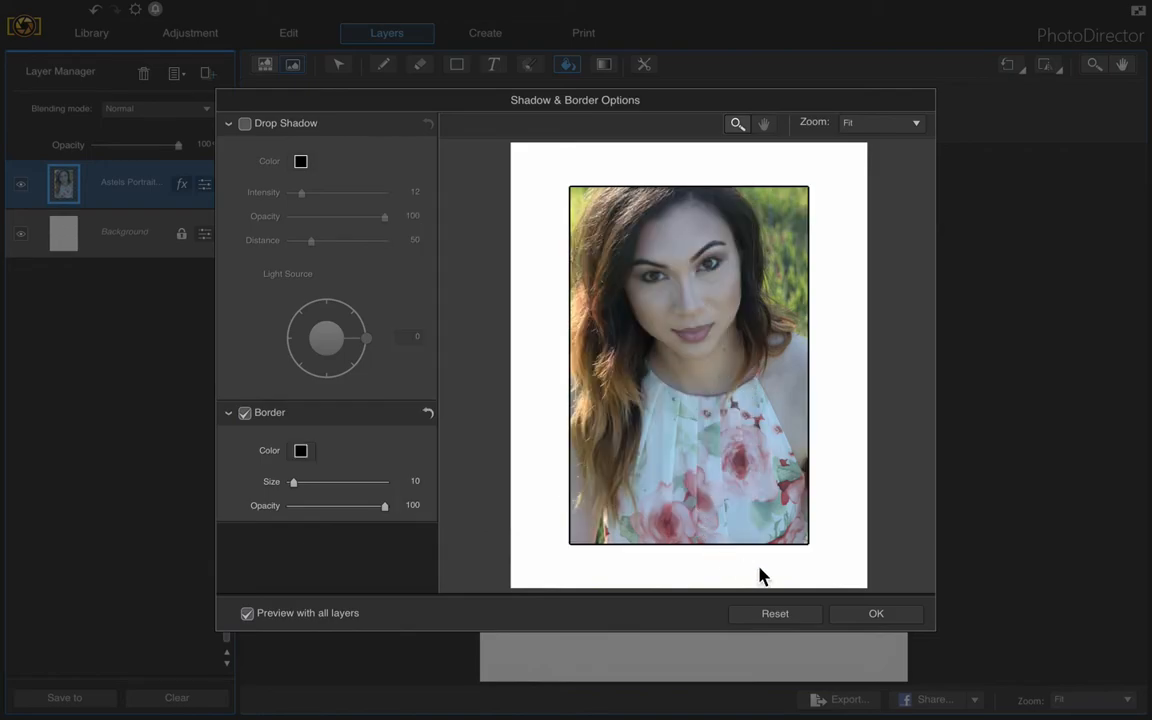
pyautogui.click(875, 616)
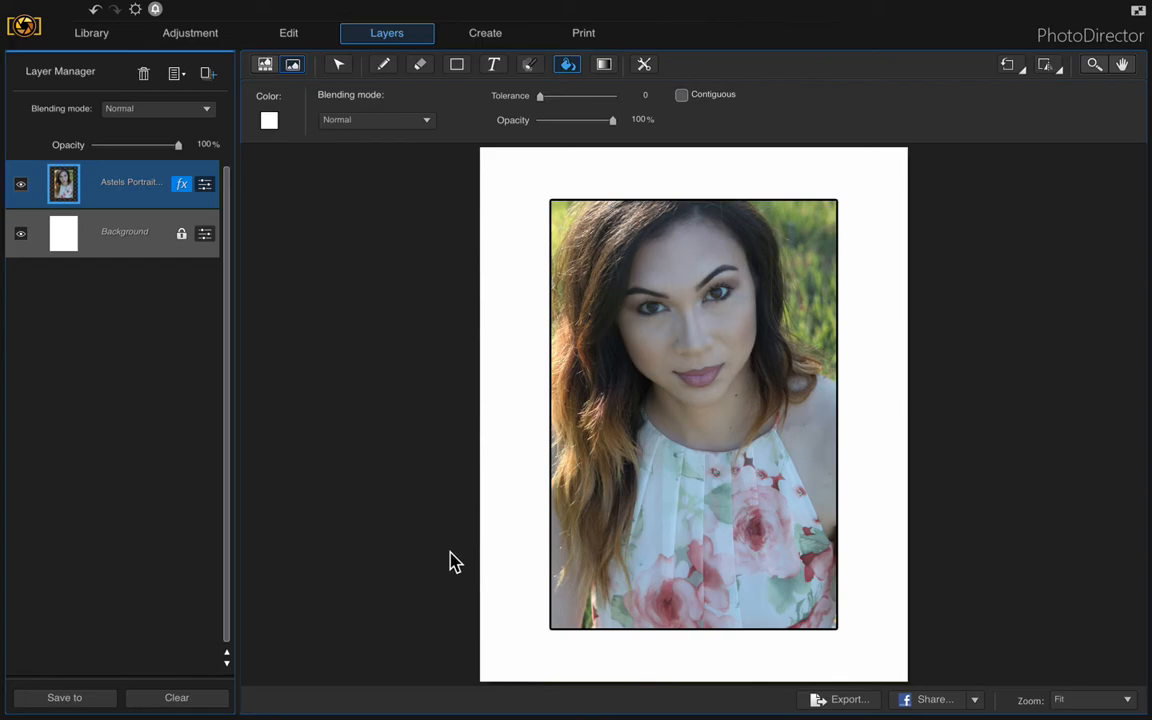
# Save the composition as a new photo file named with the subject's first name and 8x10, using the jpg extension
pyautogui.click(85, 700)
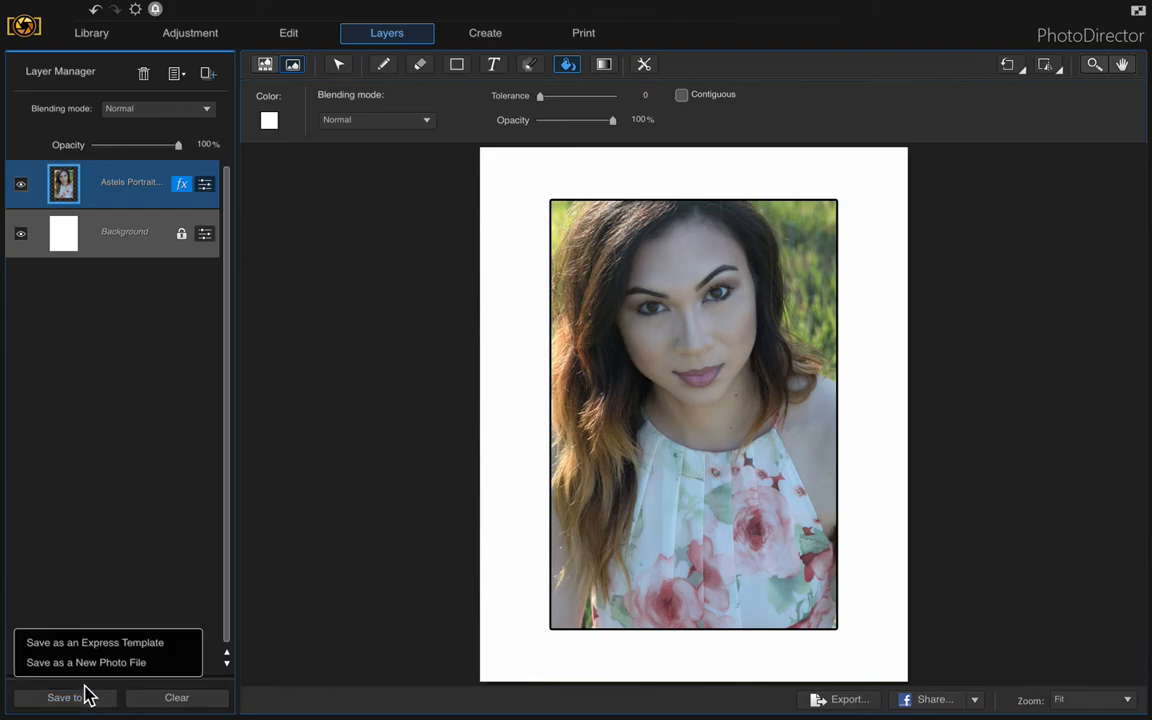
pyautogui.click(130, 663)
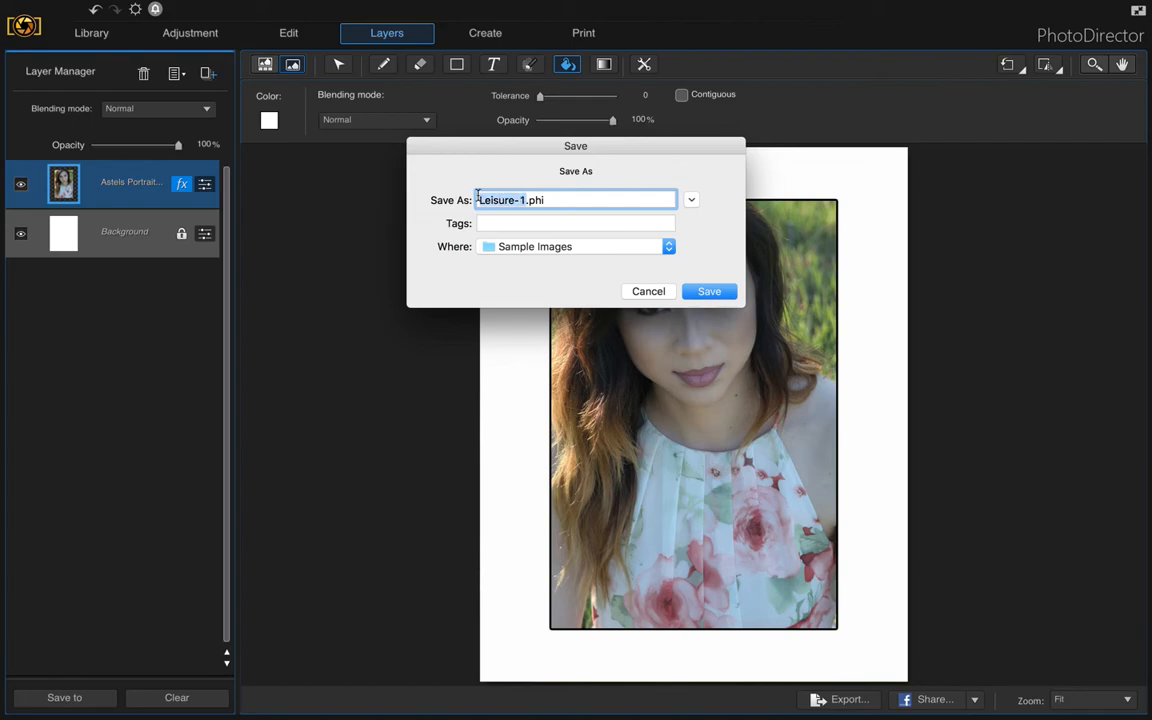
pyautogui.write('Astel 8')
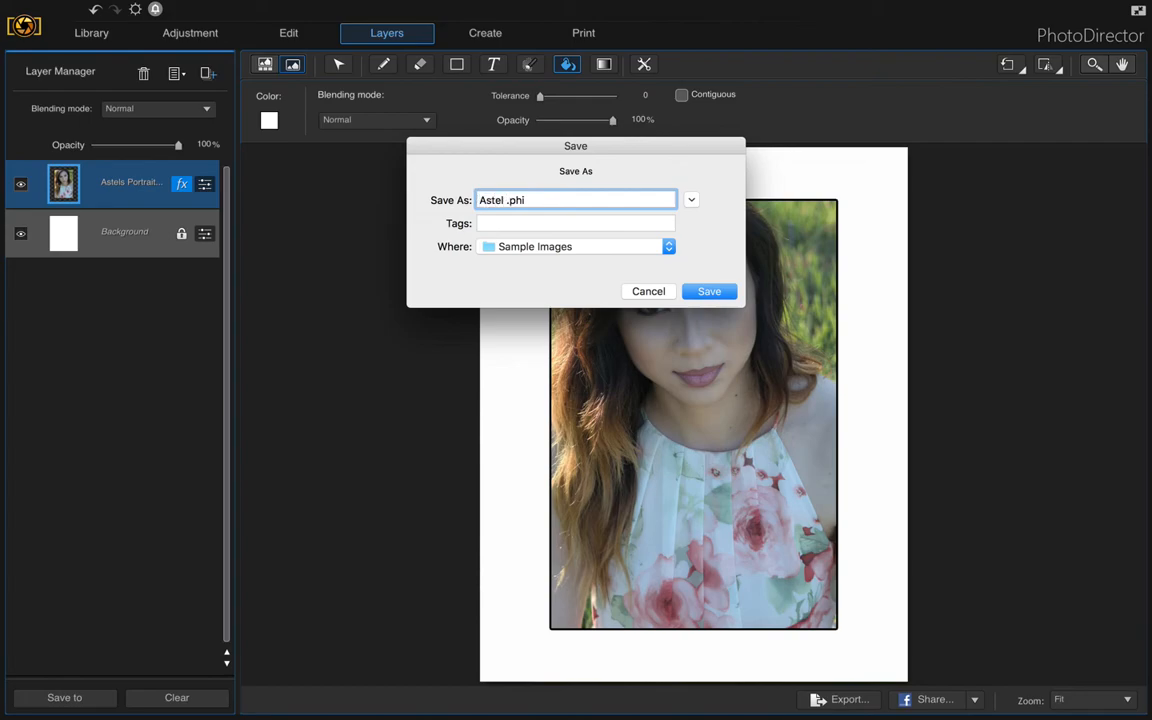
pyautogui.write('x10')
pyautogui.moveTo(535, 199); pyautogui.dragTo(586, 200)
pyautogui.write('jpg')
pyautogui.click(664, 291)
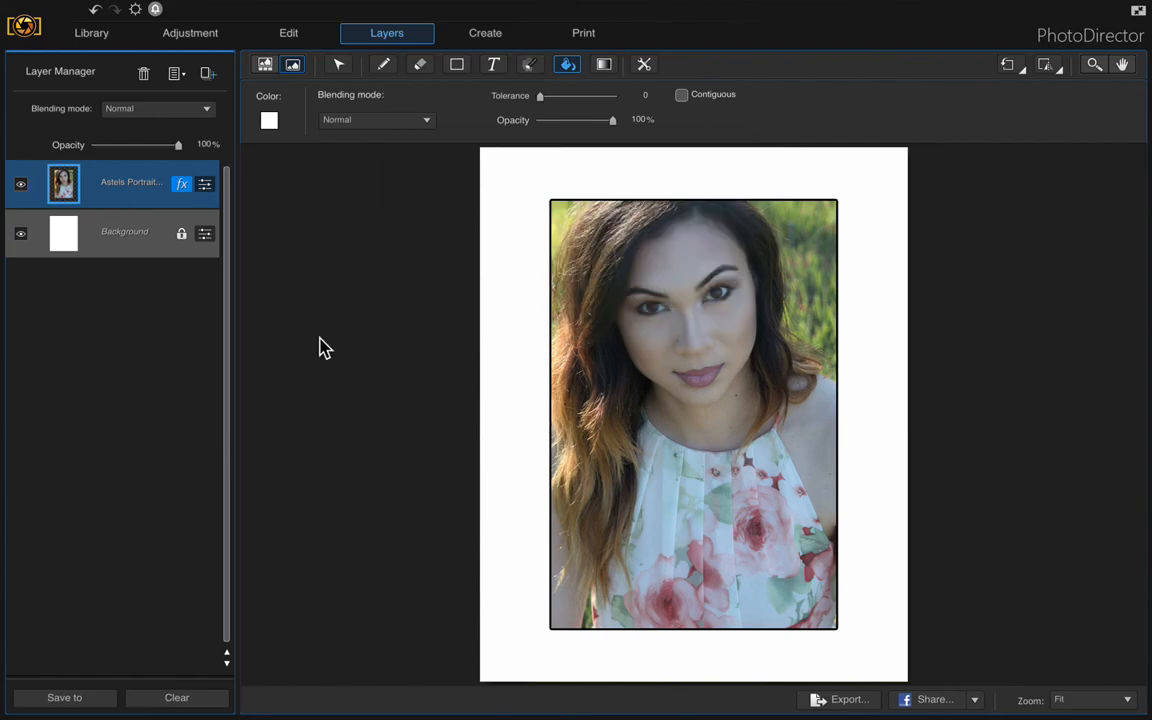